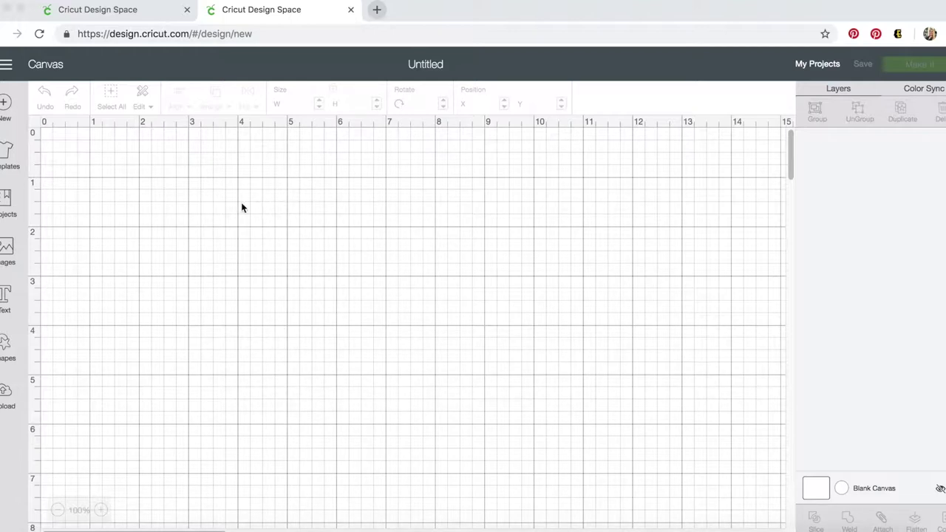
Open the uploaded images page and pick the earlier Ohio silhouette
click(2, 398)
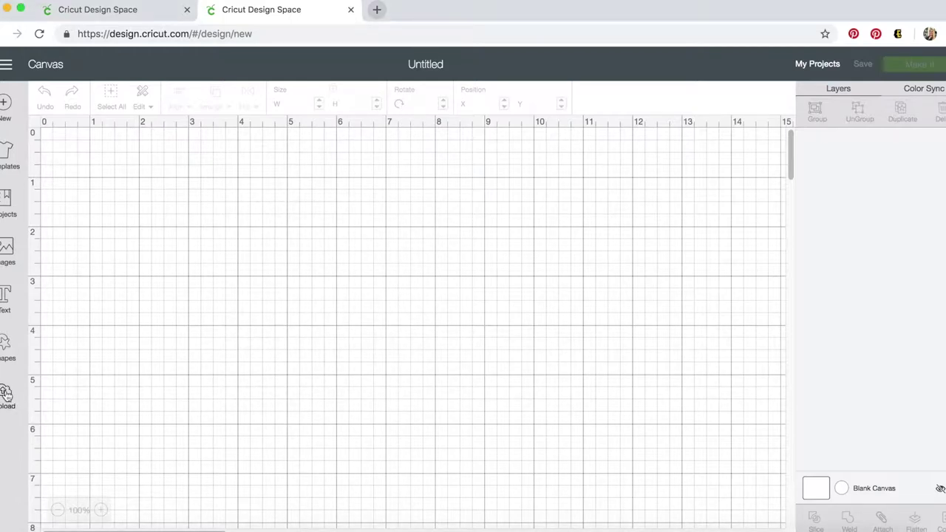
click(6, 394)
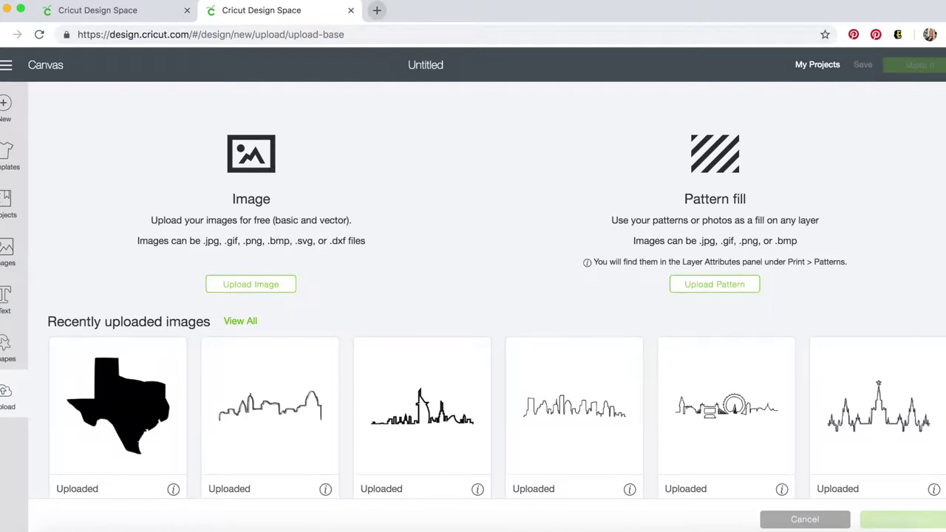
scroll(255, 386, down, 5)
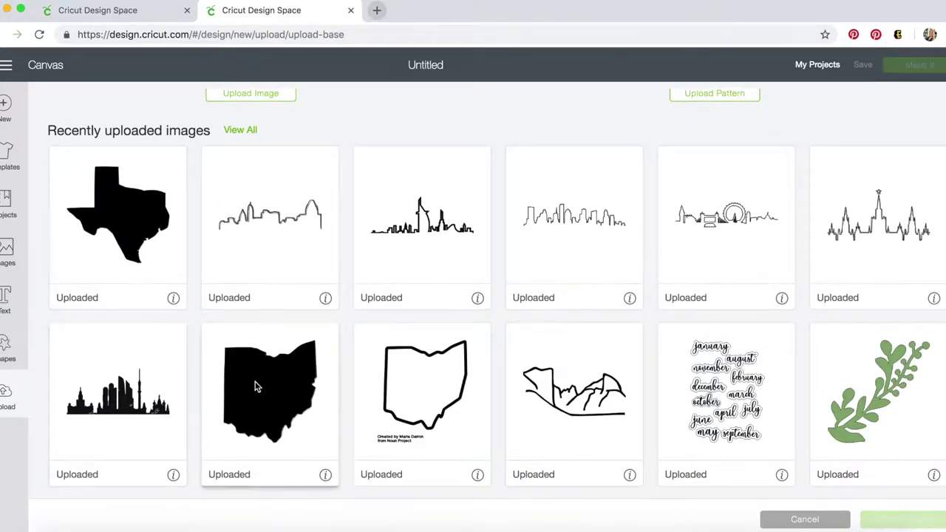
click(254, 385)
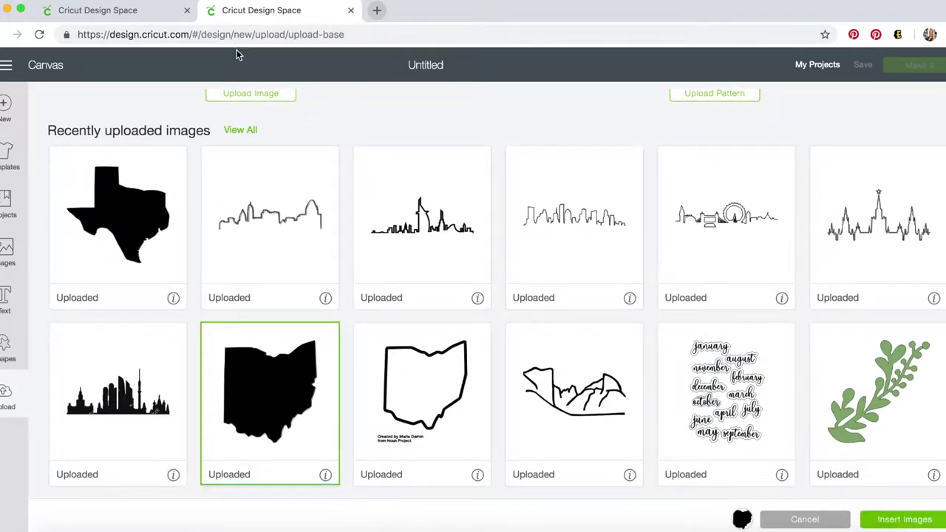
Upload Ohio.jpg from the Desktop as a new Simple image
click(276, 94)
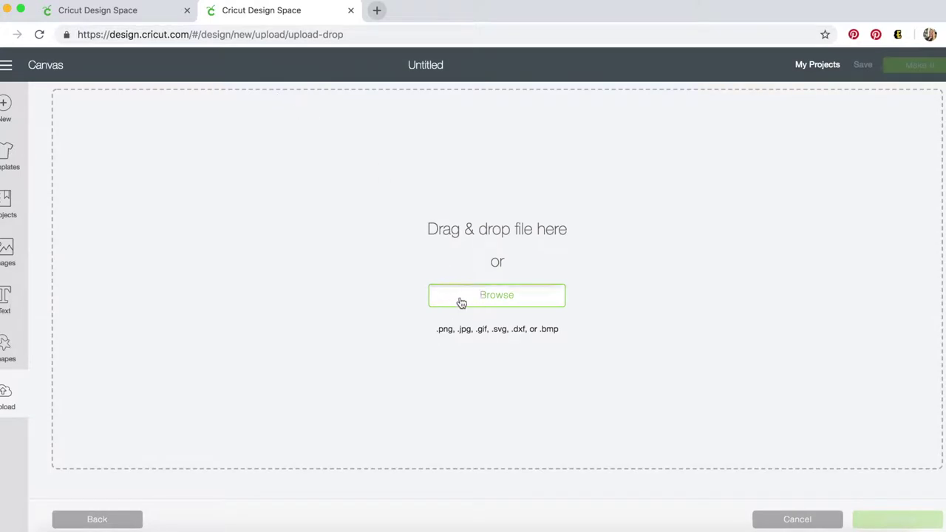
click(461, 303)
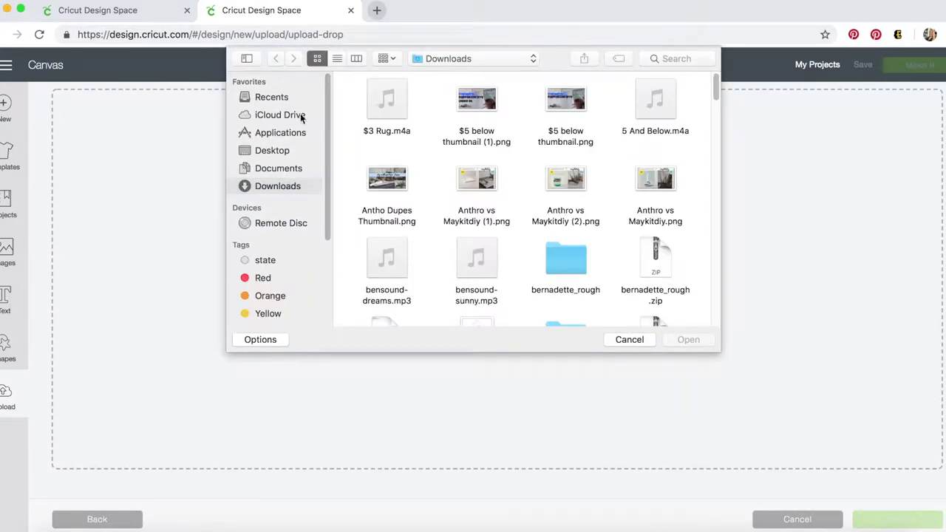
click(275, 168)
click(272, 150)
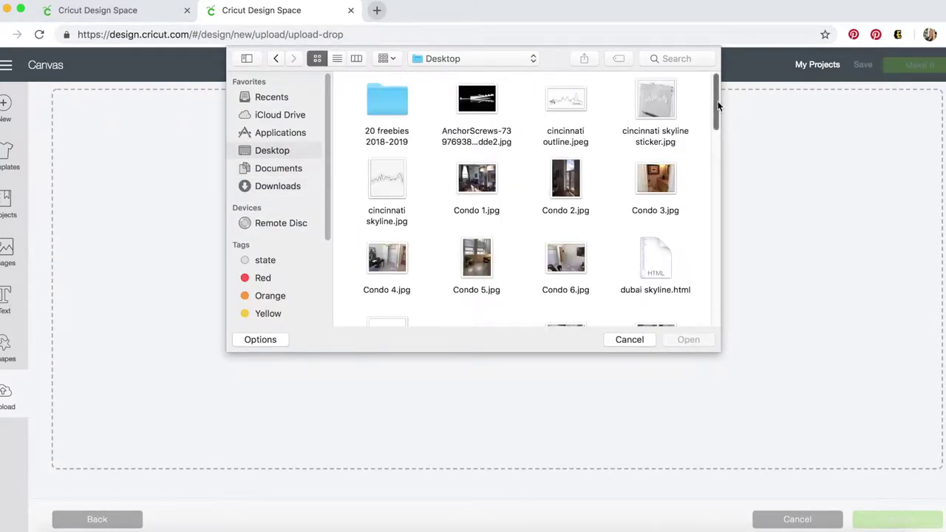
drag(717, 100, 716, 222)
double_click(391, 152)
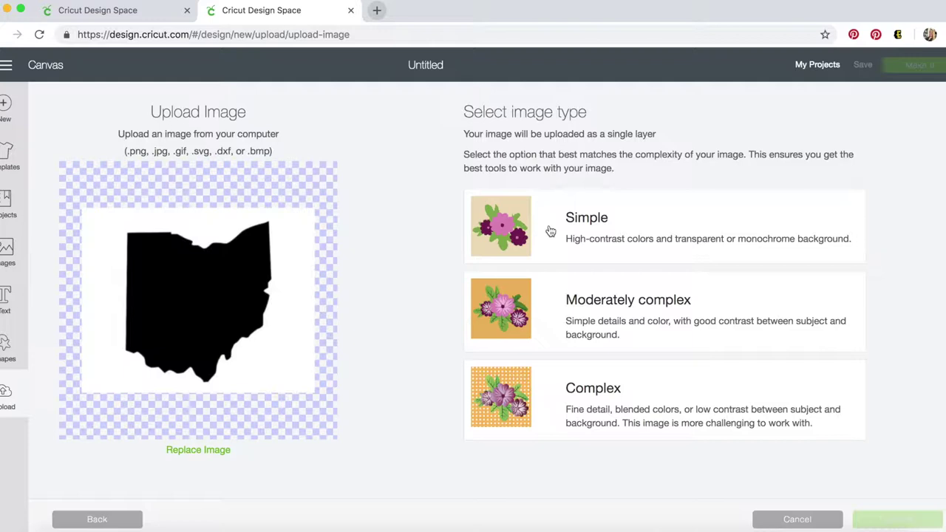
click(602, 231)
Erase the grey background around the Ohio shape and save the uploaded image
click(897, 521)
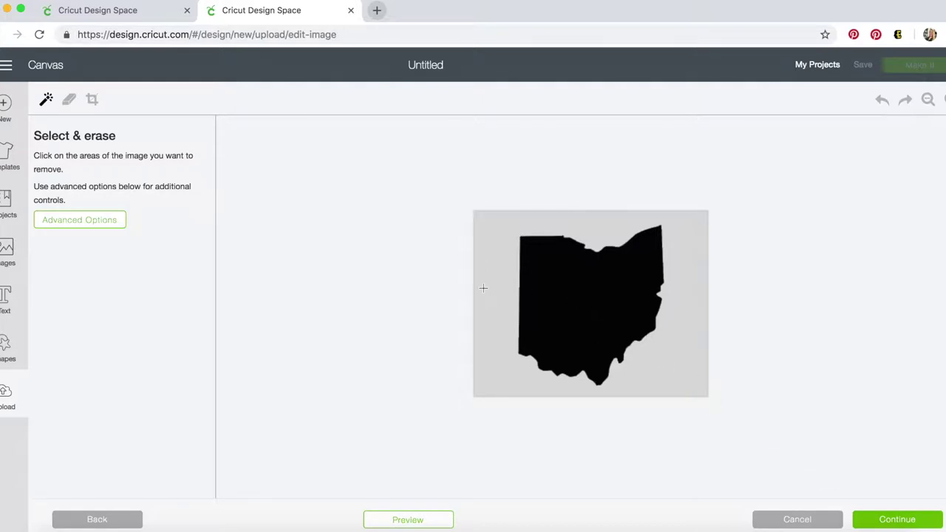
click(493, 283)
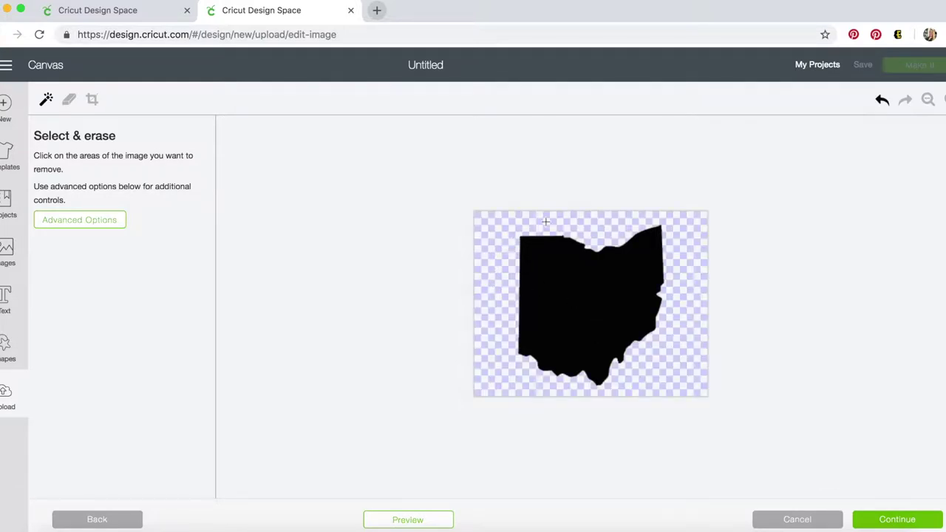
click(909, 518)
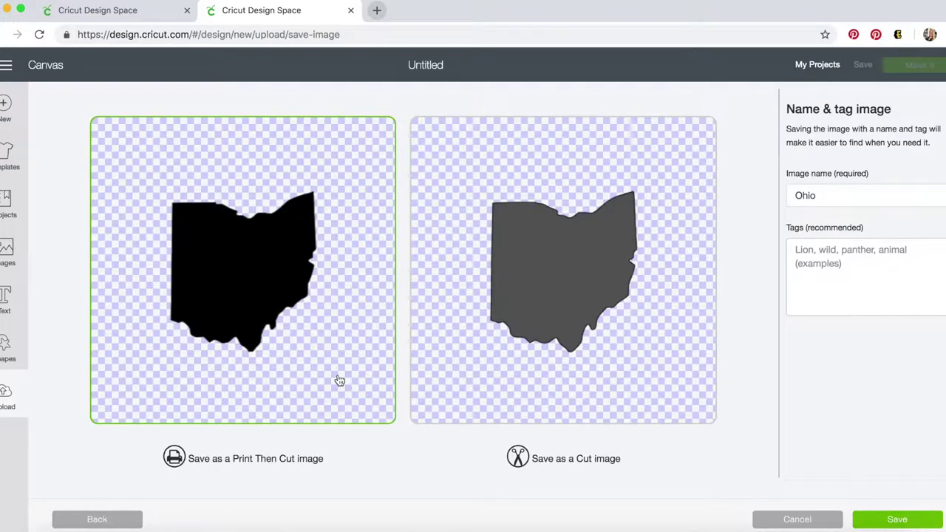
click(902, 525)
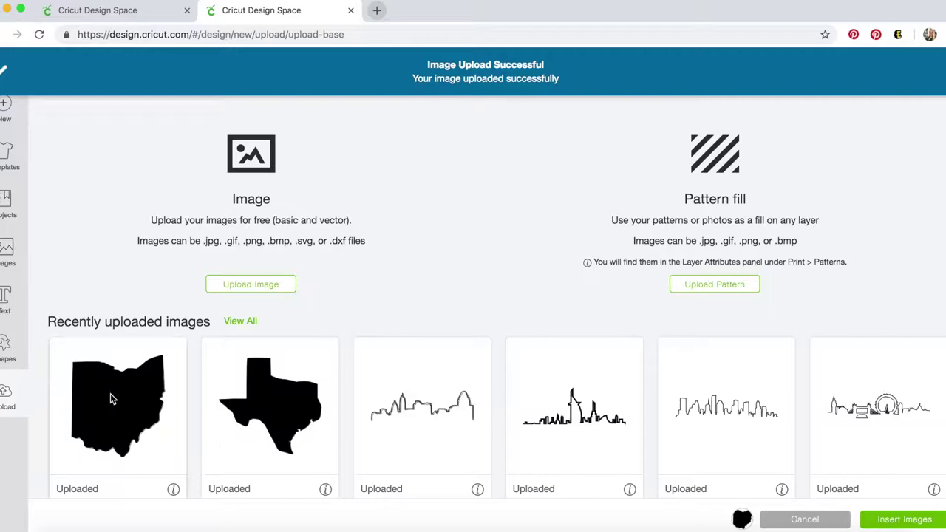
Insert the saved Ohio image onto the canvas
click(111, 399)
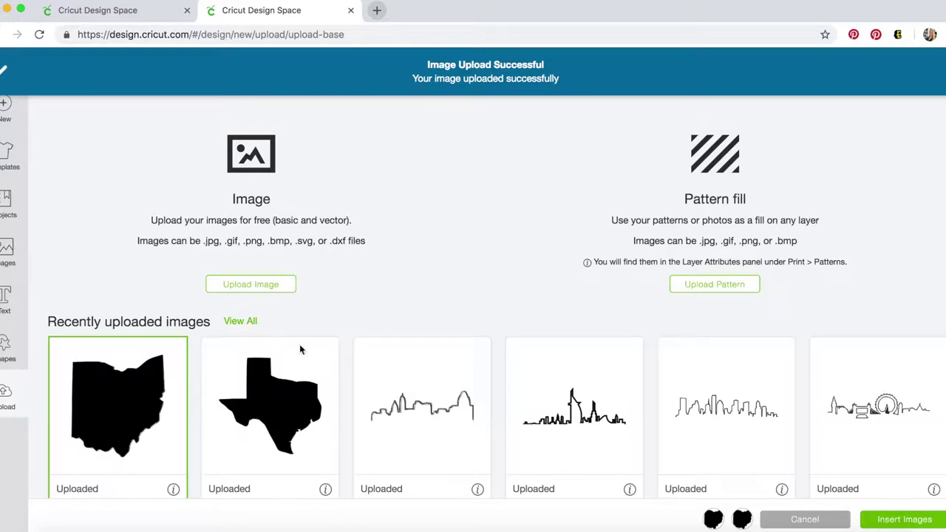
scroll(493, 417, down, 5)
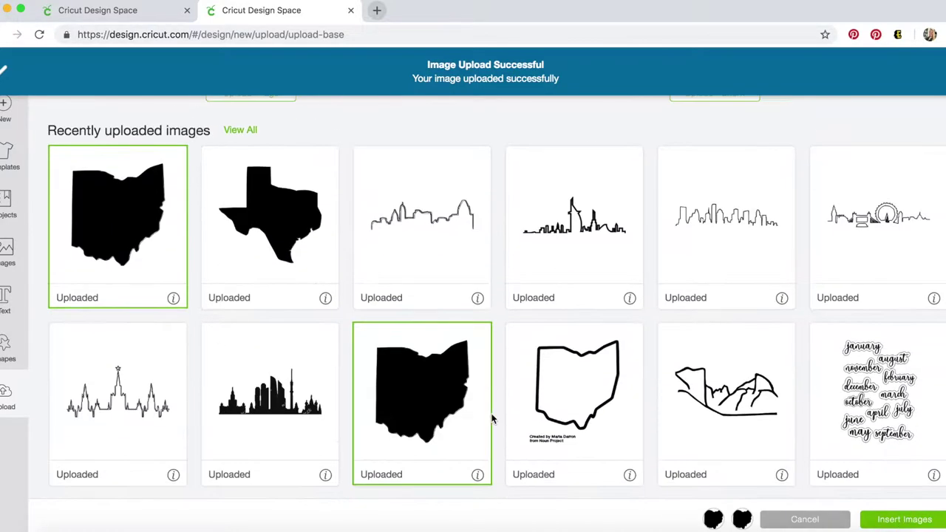
click(903, 519)
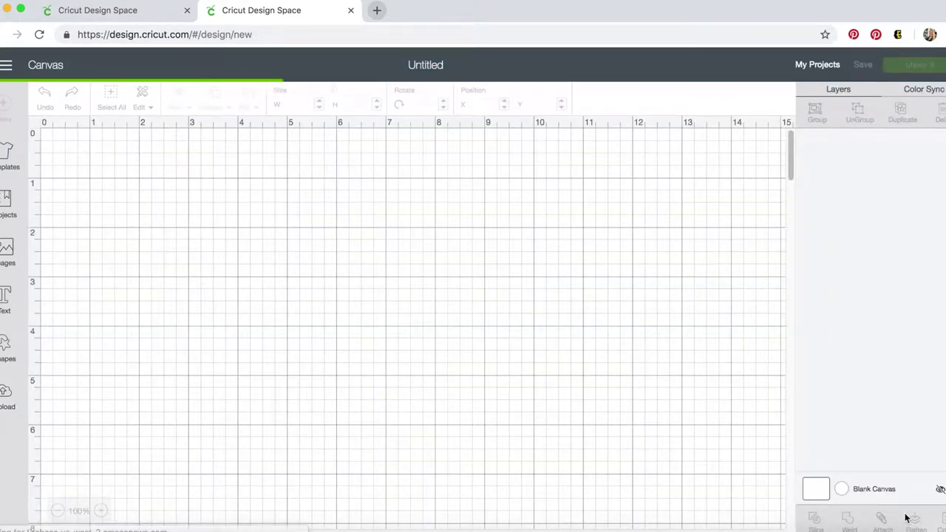
Move the Ohio shape near the canvas top and add an 'OHI' text box below it
drag(294, 218, 300, 223)
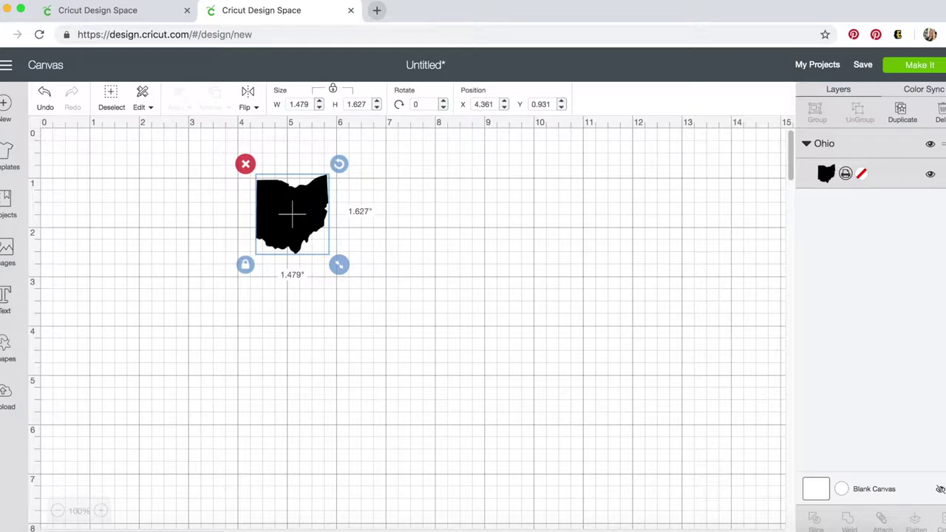
click(7, 305)
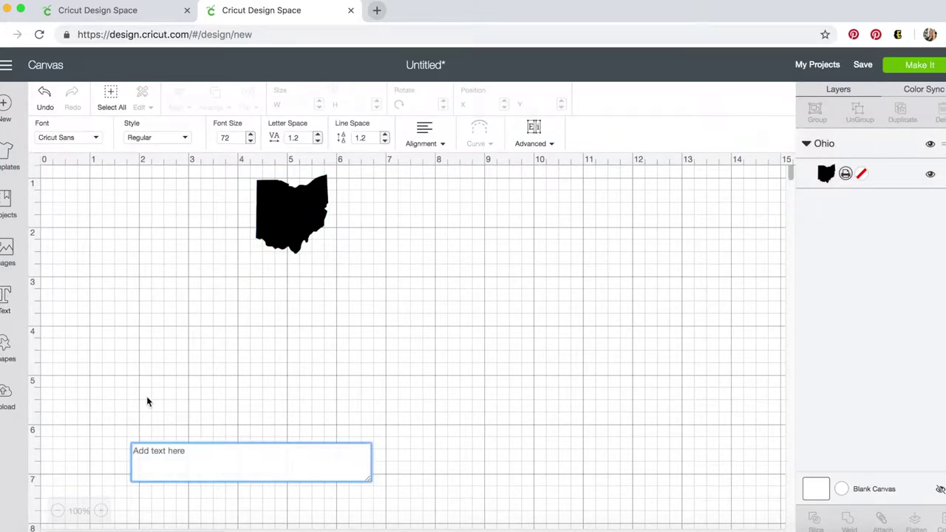
text(OH)
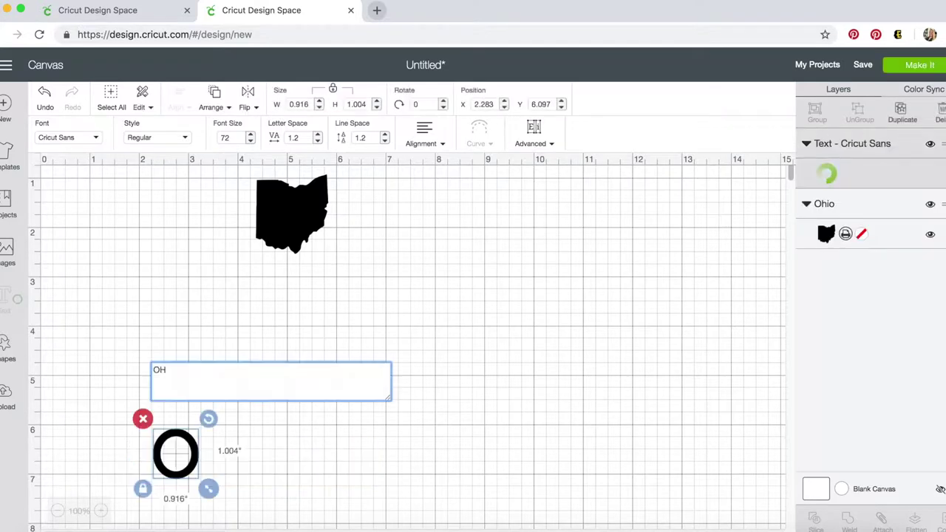
text(I)
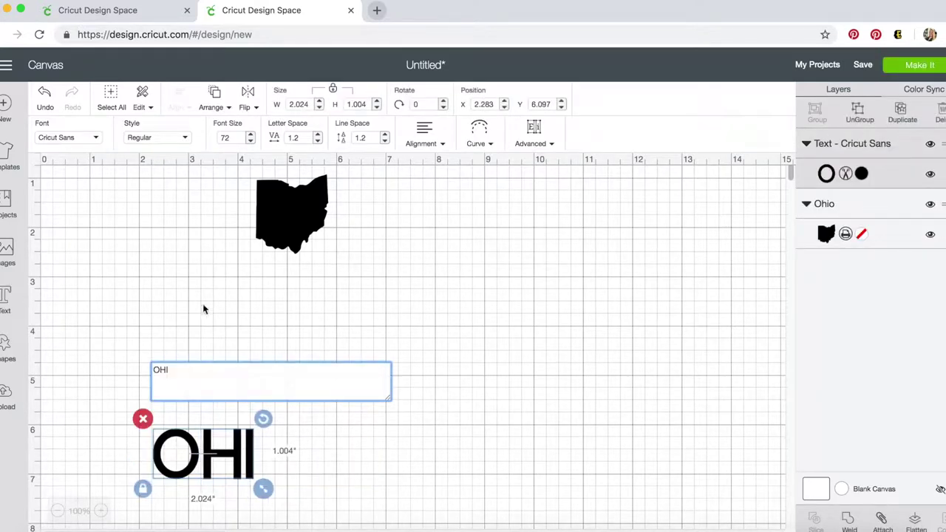
click(74, 137)
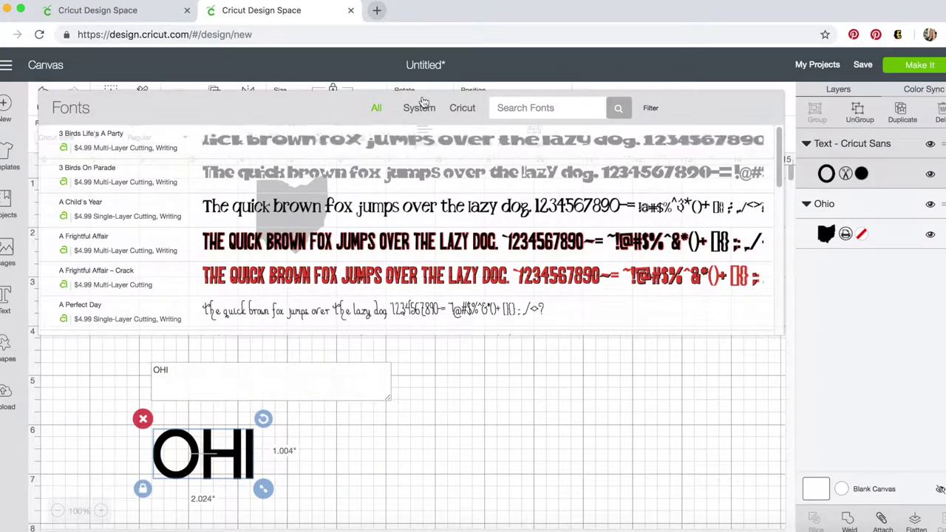
Set the OHI text to the system font Hiragino Kaku Gothic StdN
click(419, 108)
scroll(316, 243, down, 10)
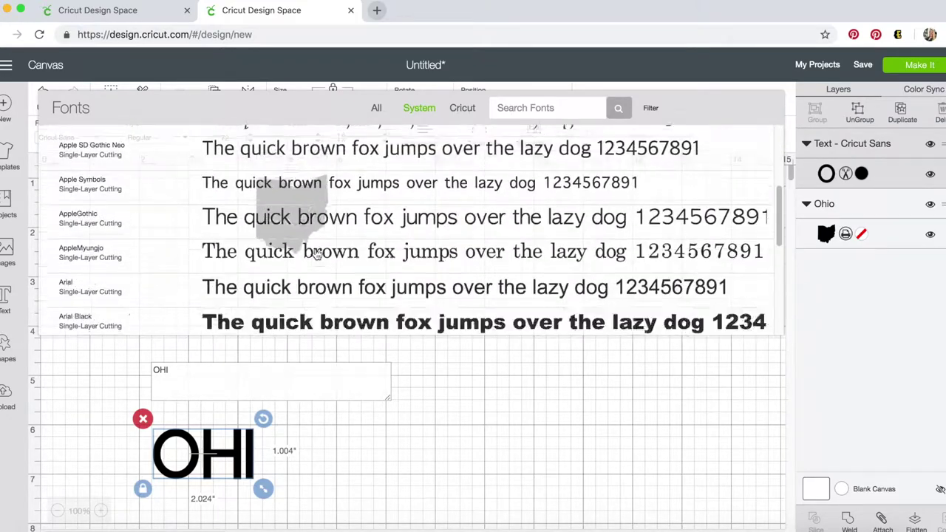
scroll(317, 254, down, 20)
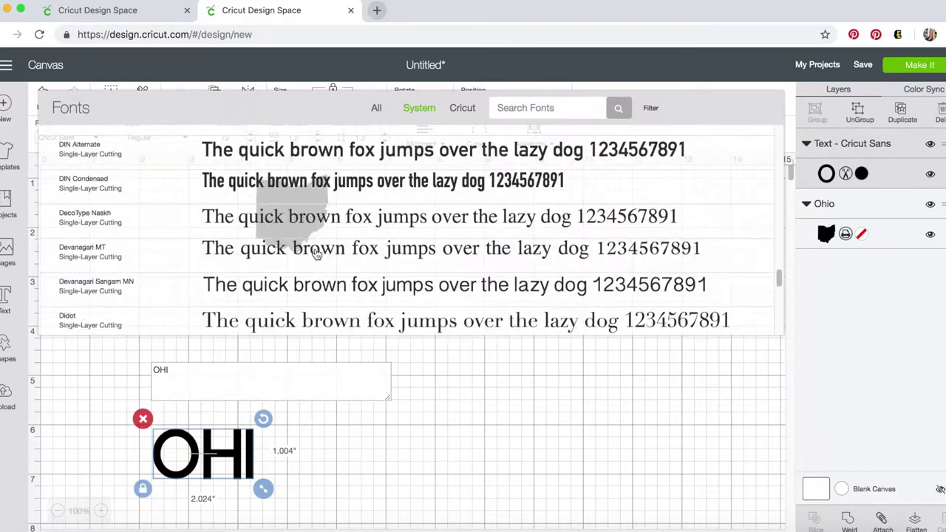
scroll(317, 253, down, 20)
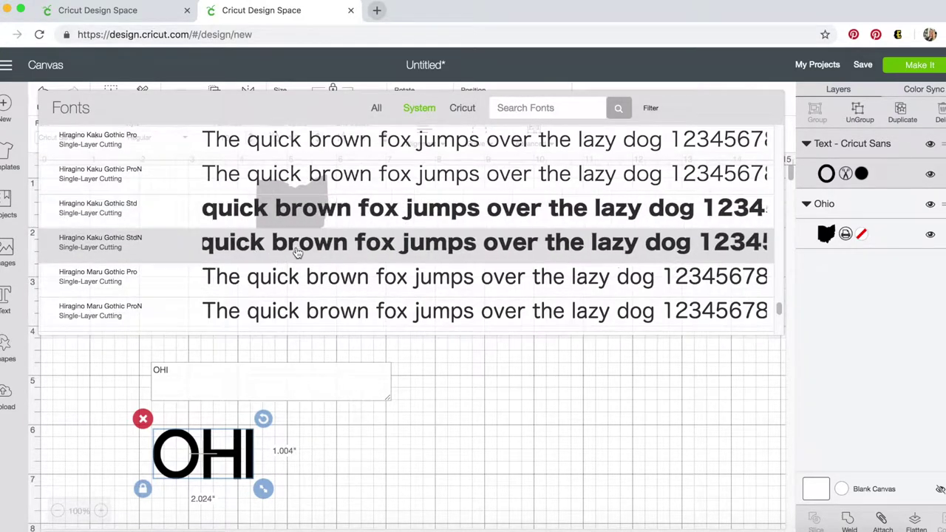
click(297, 243)
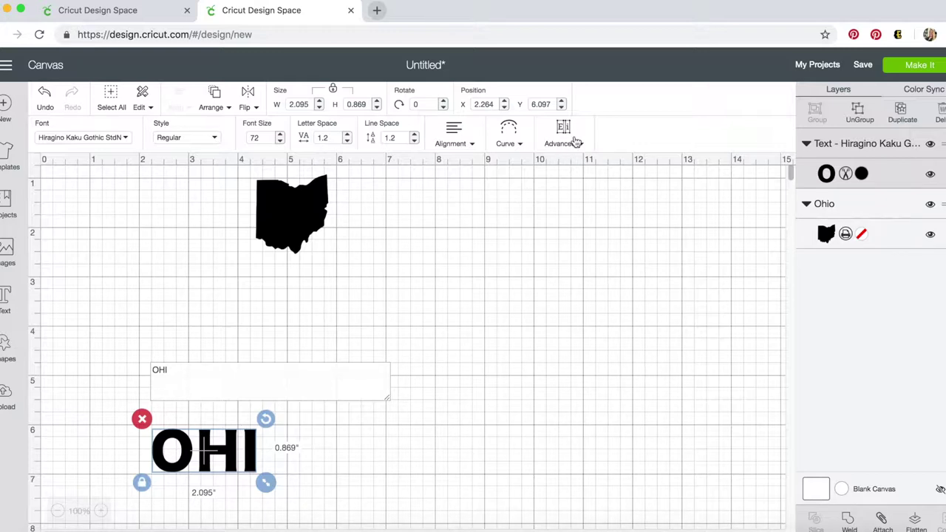
Ungroup OHI into letters, placing H beside O and I below the O
click(575, 143)
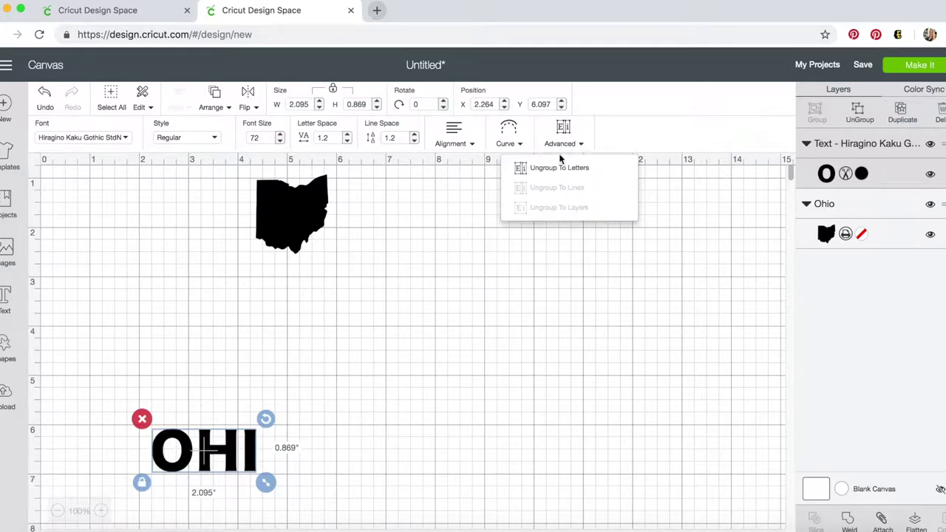
click(553, 166)
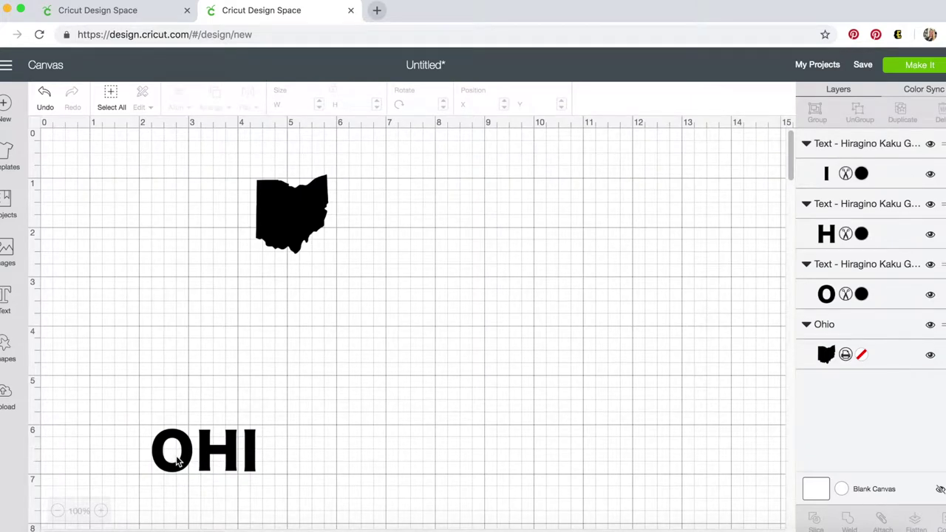
drag(177, 461, 245, 257)
click(238, 442)
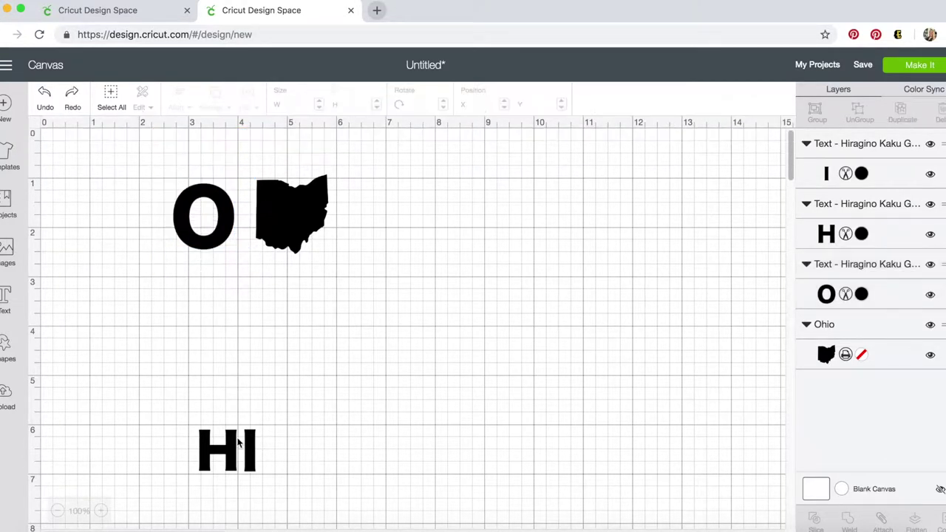
drag(308, 214, 435, 284)
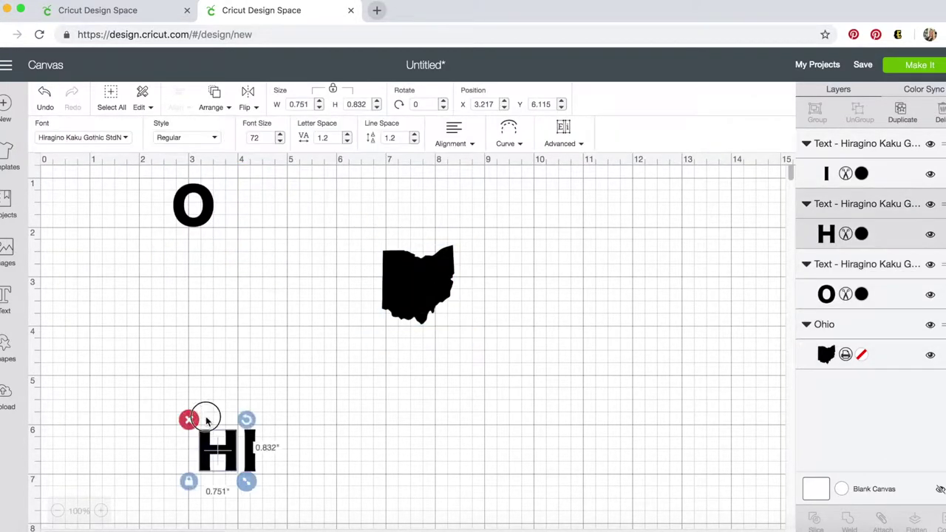
drag(205, 452, 225, 212)
drag(252, 462, 196, 257)
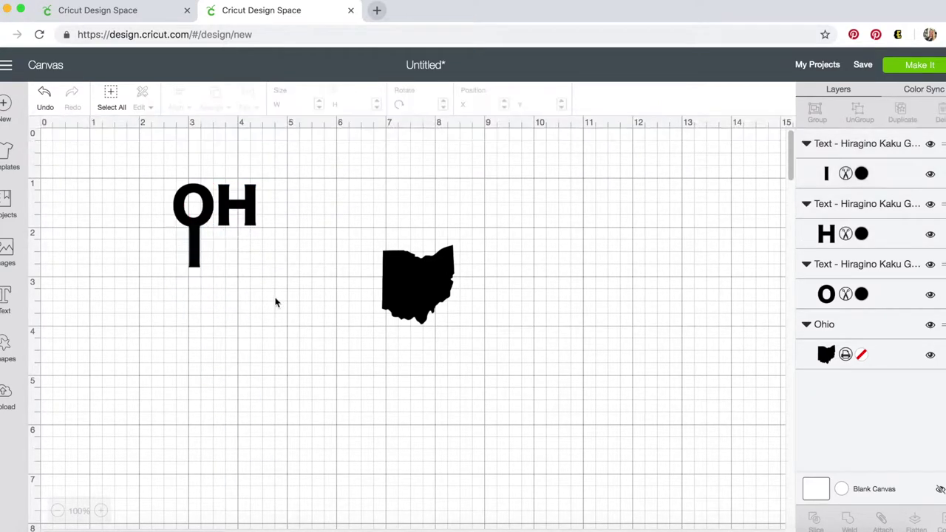
Shrink the Ohio shape to 1.025 by 1.127 and slide it over the letters
drag(403, 303, 256, 282)
drag(316, 317, 286, 290)
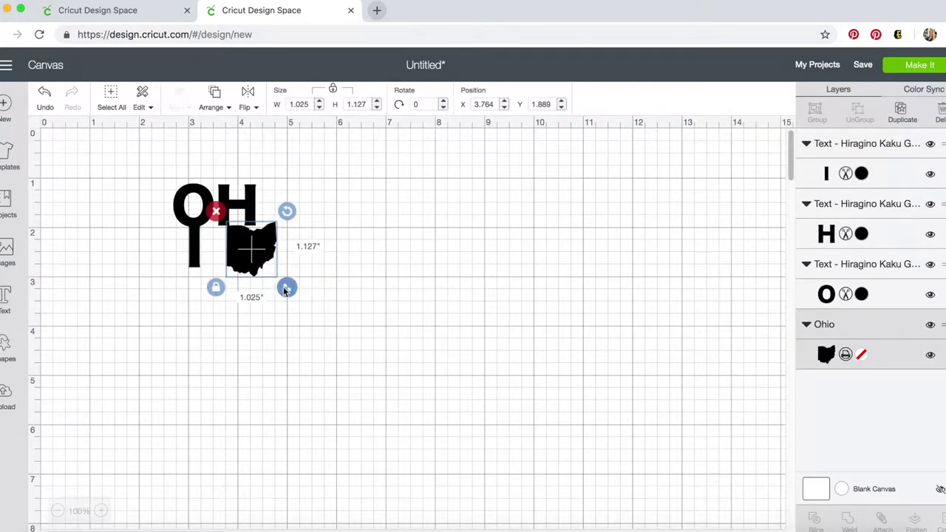
drag(258, 259, 240, 258)
Nudge the H slightly right so it sits snugly beside the O
click(227, 210)
drag(227, 211, 220, 211)
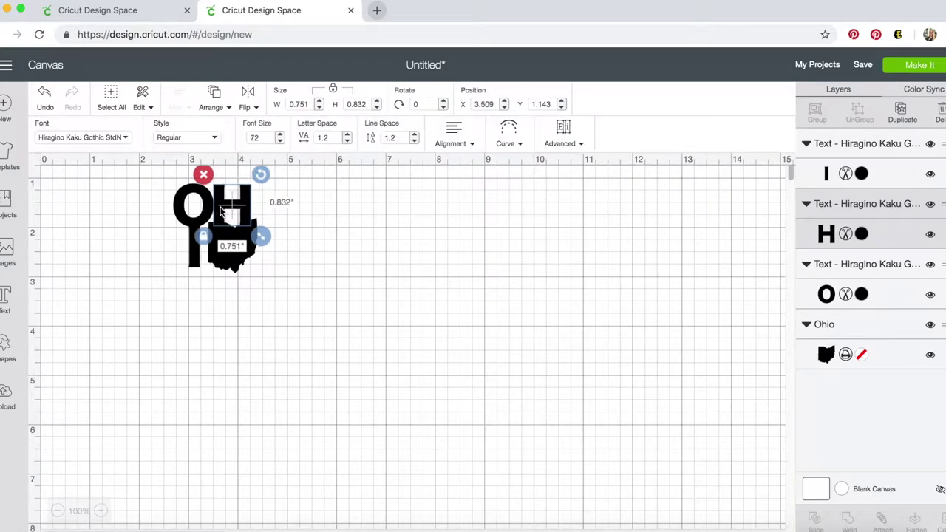
click(300, 237)
click(225, 209)
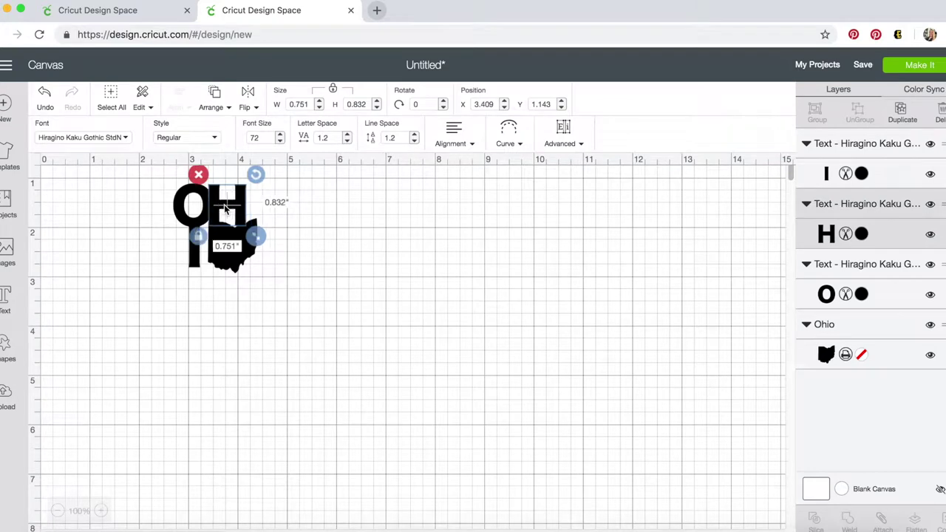
drag(225, 207, 224, 208)
click(312, 293)
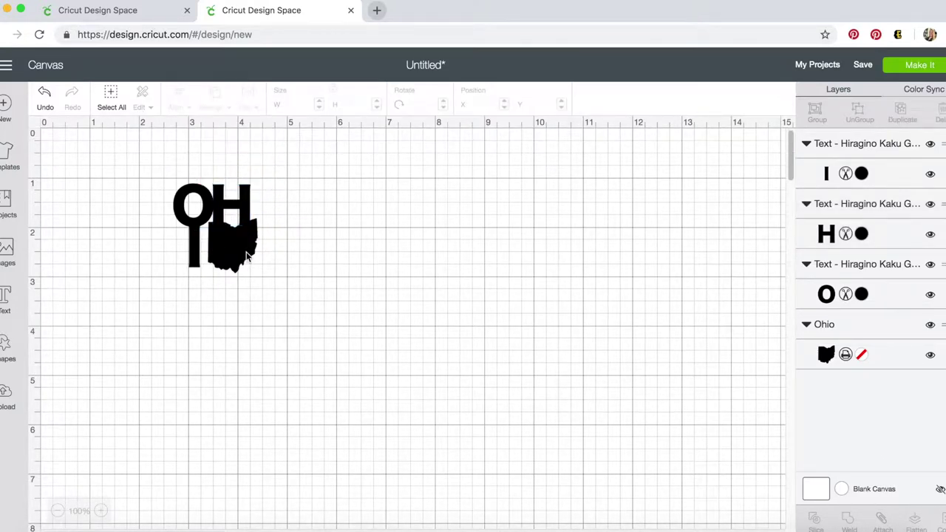
Settle the Ohio silhouette under the H beside the I, then select all four pieces
drag(247, 256, 241, 259)
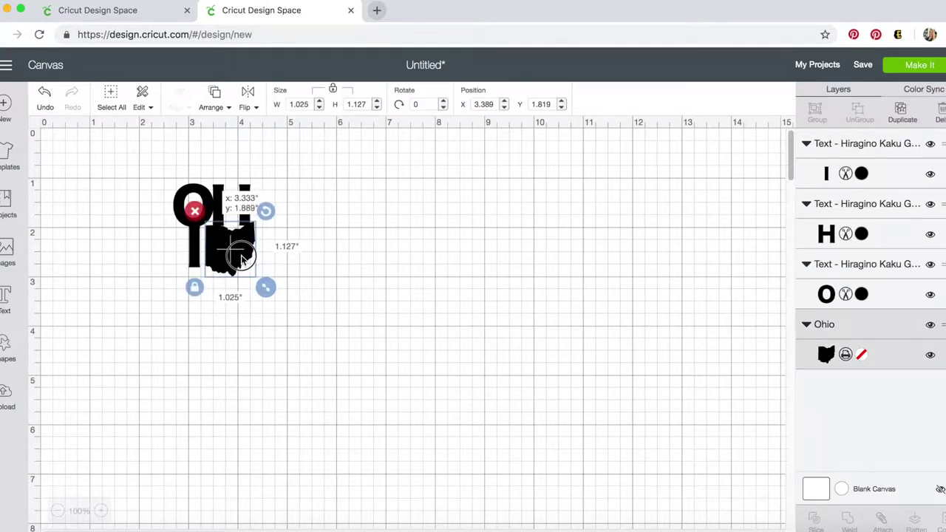
drag(242, 258, 239, 257)
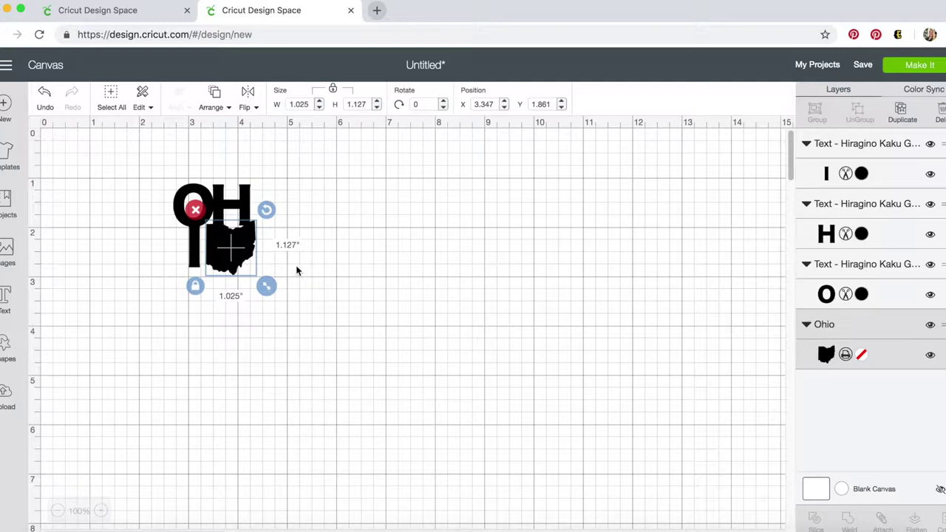
click(196, 250)
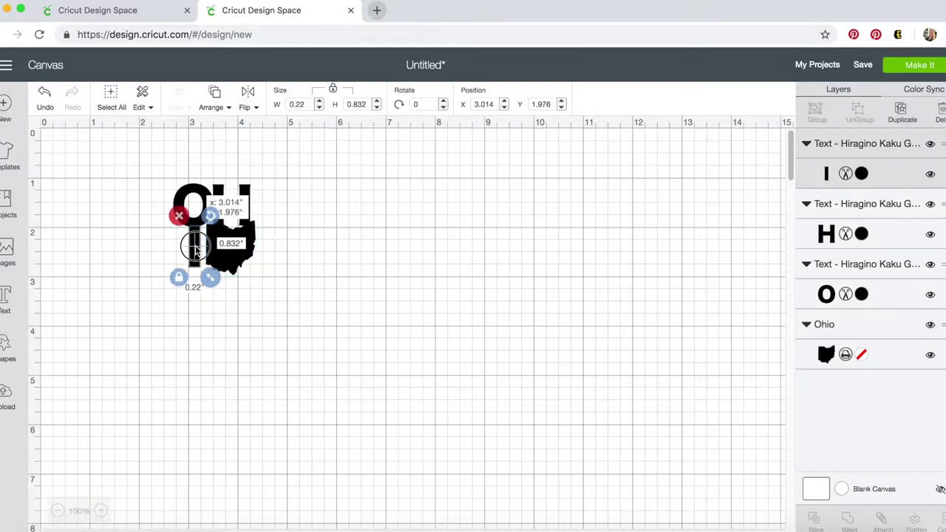
click(321, 279)
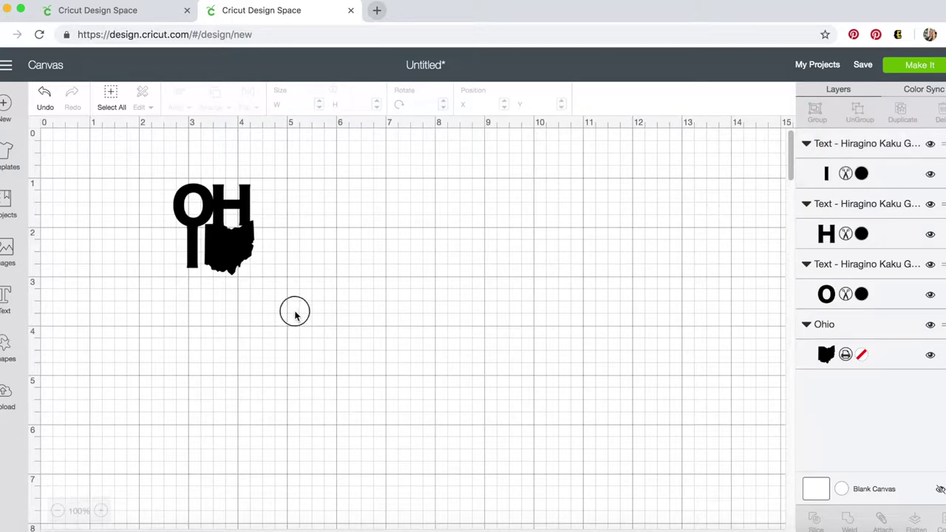
drag(294, 311, 141, 148)
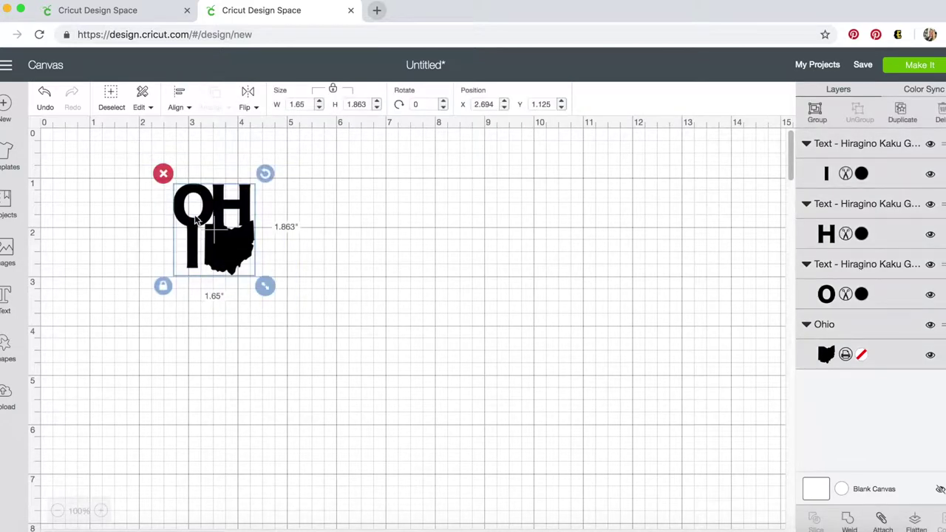
Group the four pieces, enlarge them to 3.322 by 3.752 inches, and move them top-left
click(813, 117)
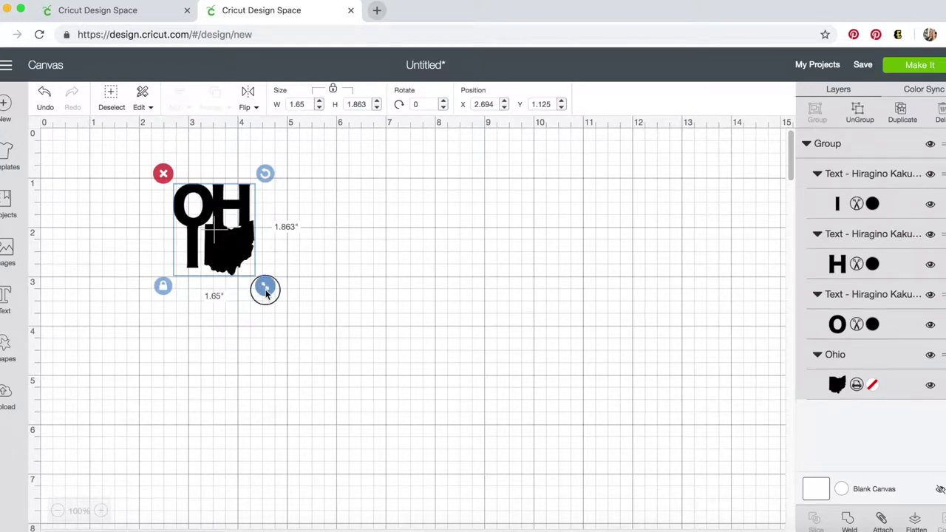
drag(265, 286, 344, 359)
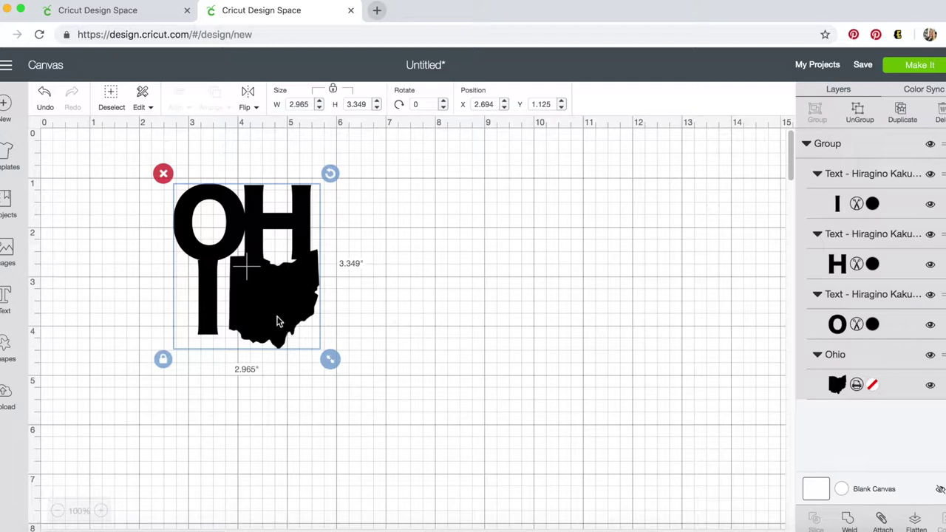
drag(299, 319, 191, 265)
drag(220, 313, 244, 332)
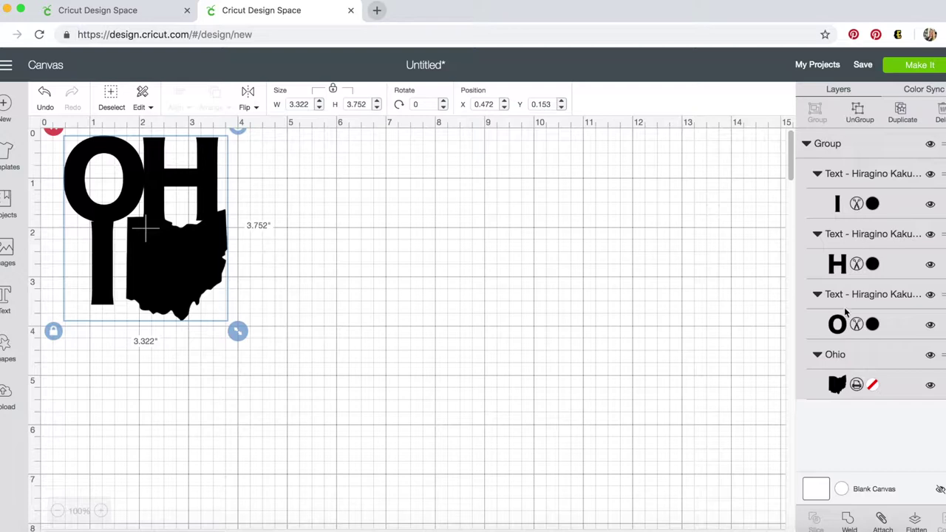
Set the Ohio silhouette's operation to Cut
click(856, 386)
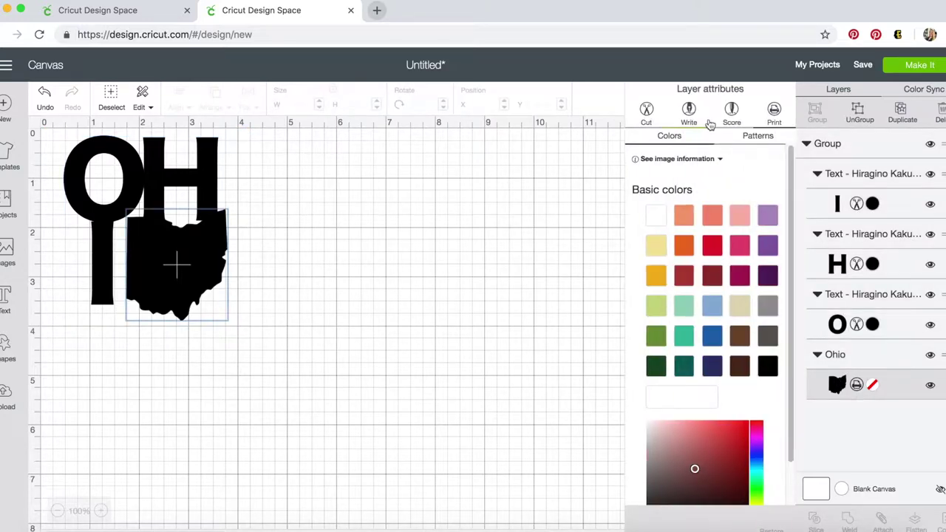
click(647, 111)
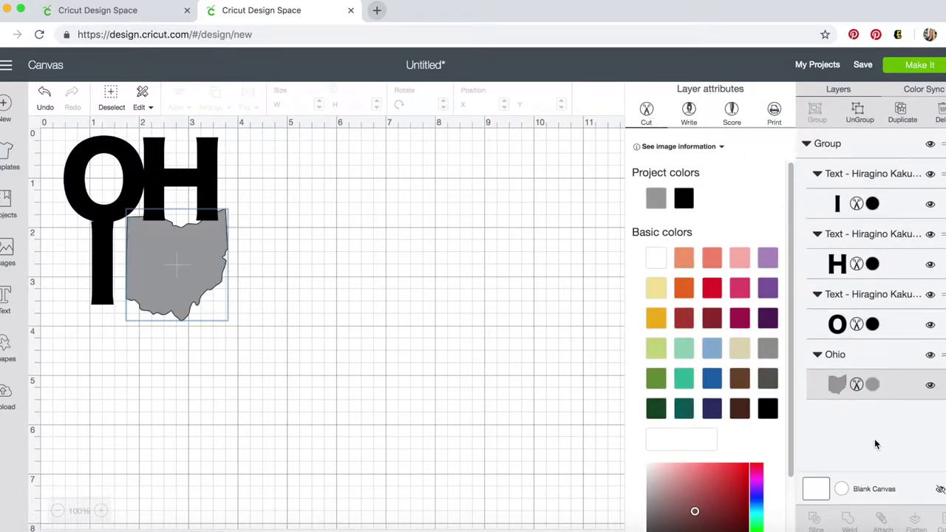
click(280, 205)
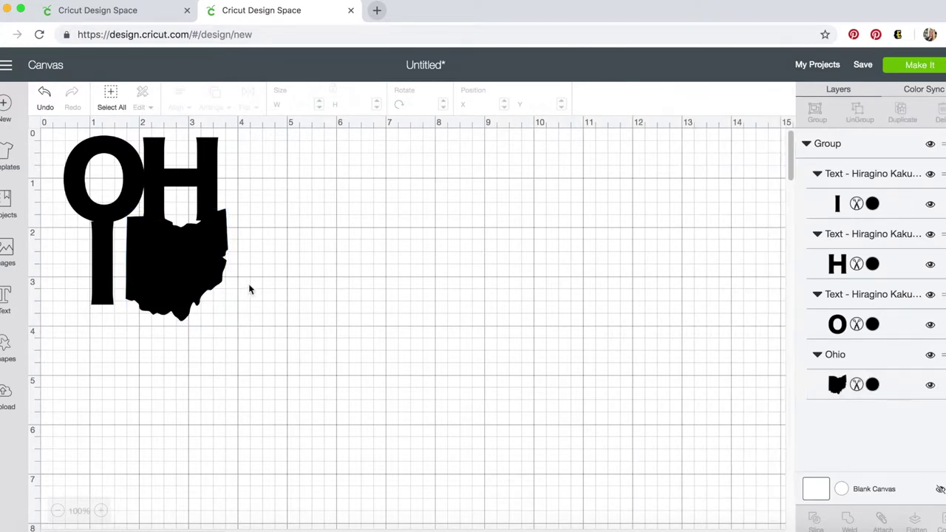
Weld the whole OHIO group into one piece and nudge it into place
drag(242, 327, 45, 153)
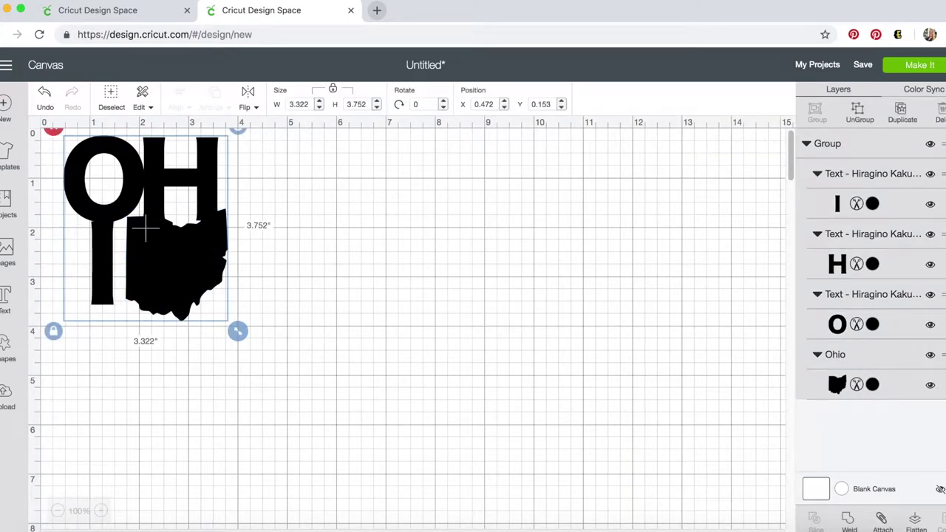
click(849, 522)
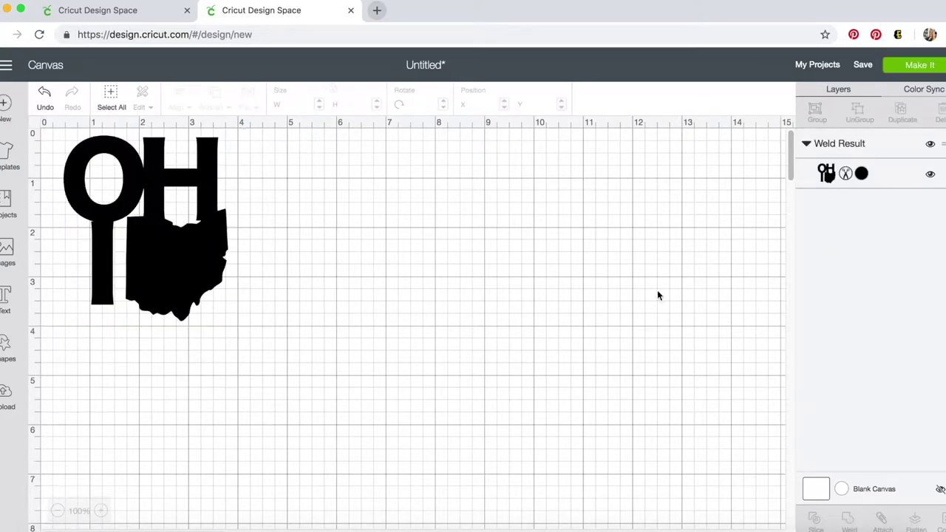
mouse_move(166, 214)
mouse_down()
mouse_move(154, 213)
mouse_move(164, 211)
mouse_up()
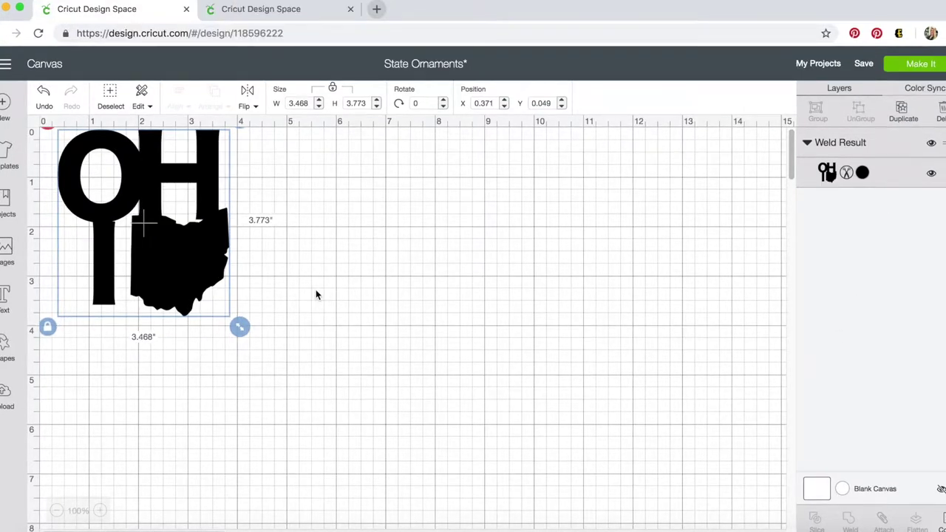
Add a circle and shrink it to about 0.22 inches between the O and H
click(6, 349)
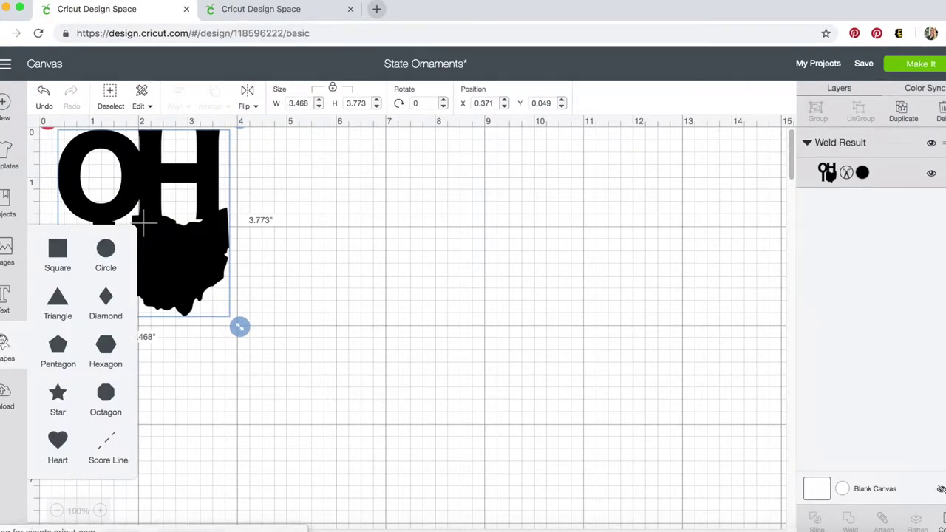
click(109, 265)
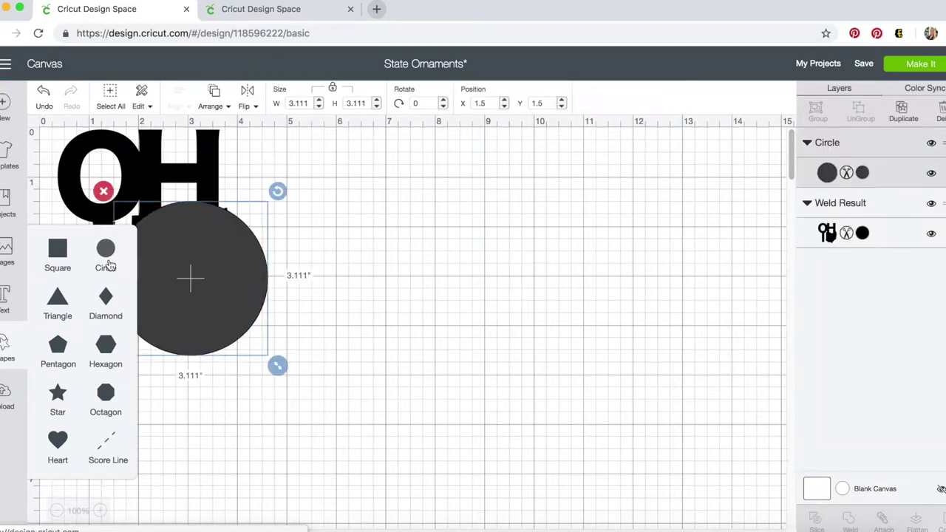
drag(278, 365, 168, 209)
drag(164, 252, 141, 167)
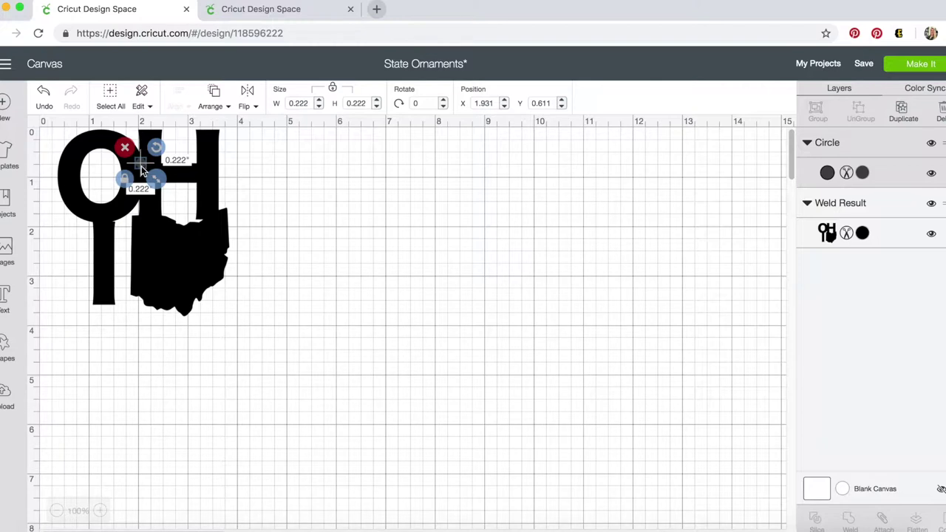
click(254, 208)
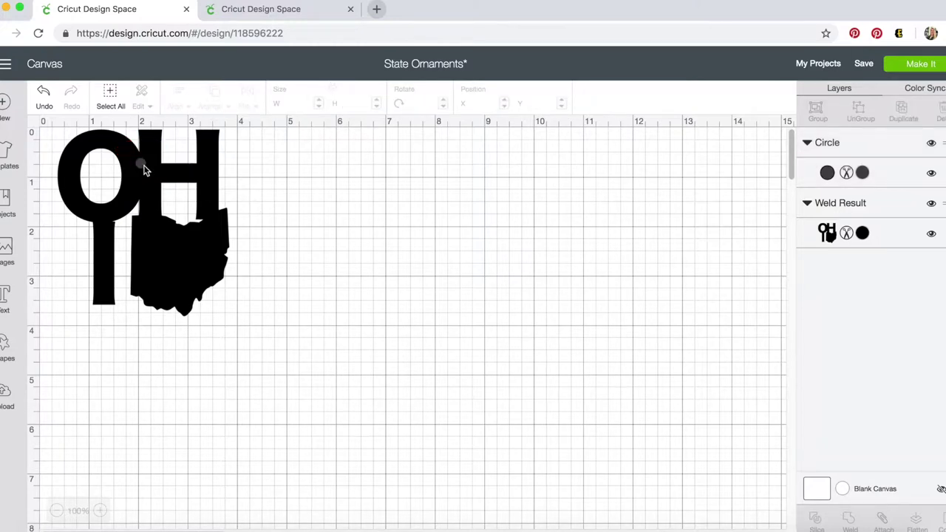
Slice the circle out of the welded design and delete a leftover circle piece
key(super+a)
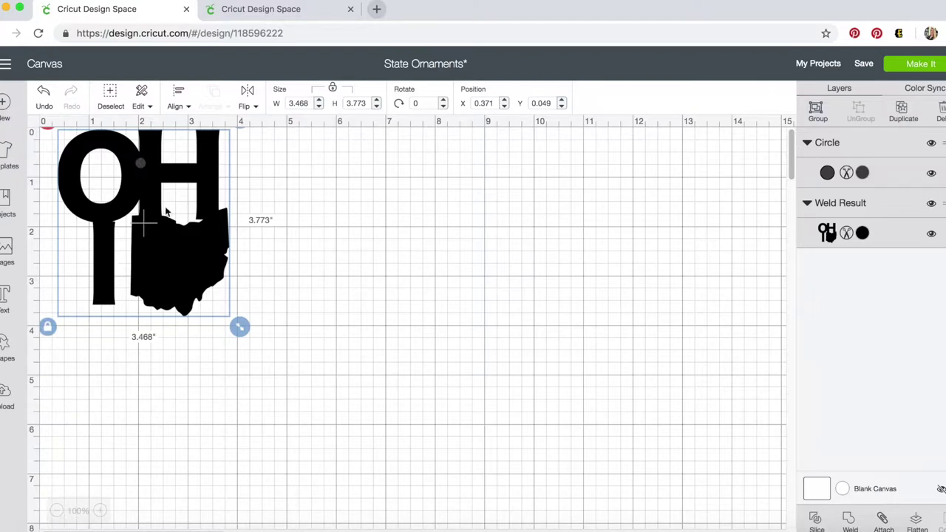
click(817, 525)
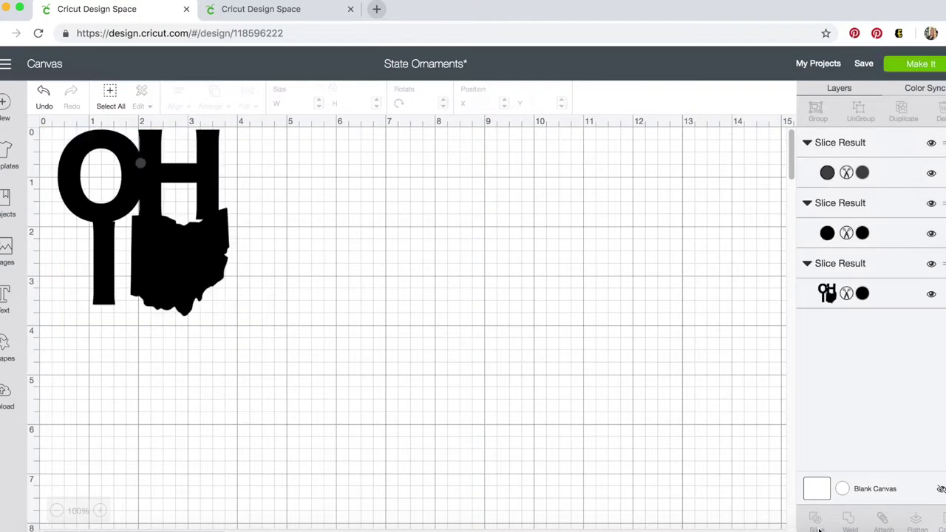
drag(180, 264, 328, 273)
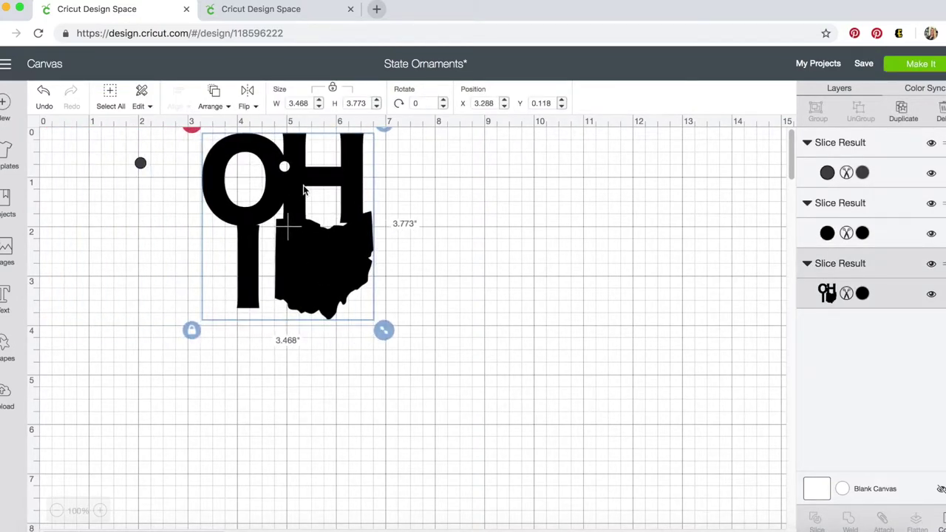
click(140, 161)
key(Delete)
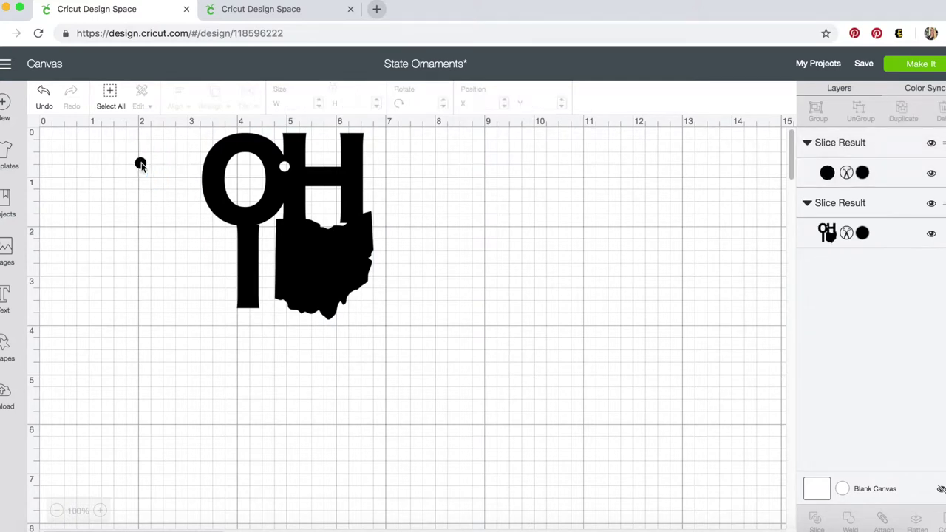
click(140, 163)
Delete the last leftover circle, move the ornament top-left, and prepare the mirrored 12" x 12" mat
key(Delete)
drag(338, 270, 191, 272)
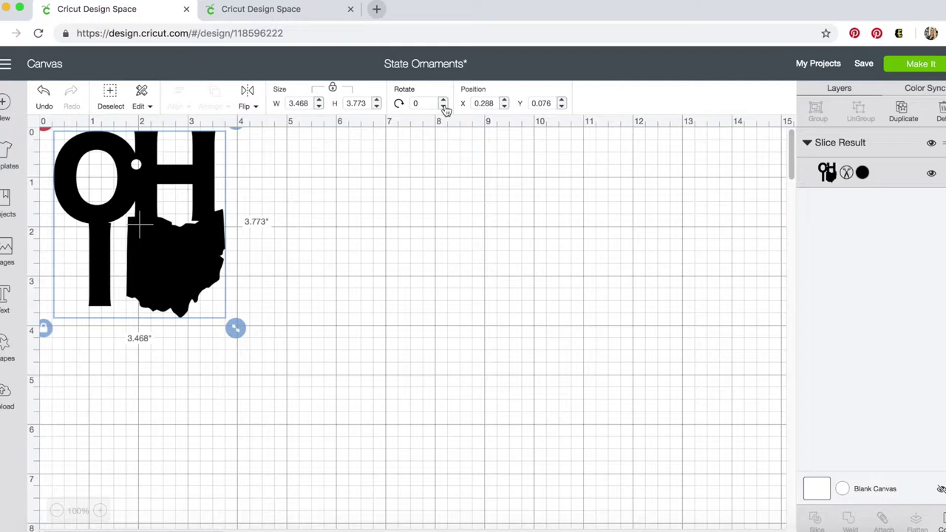
click(922, 64)
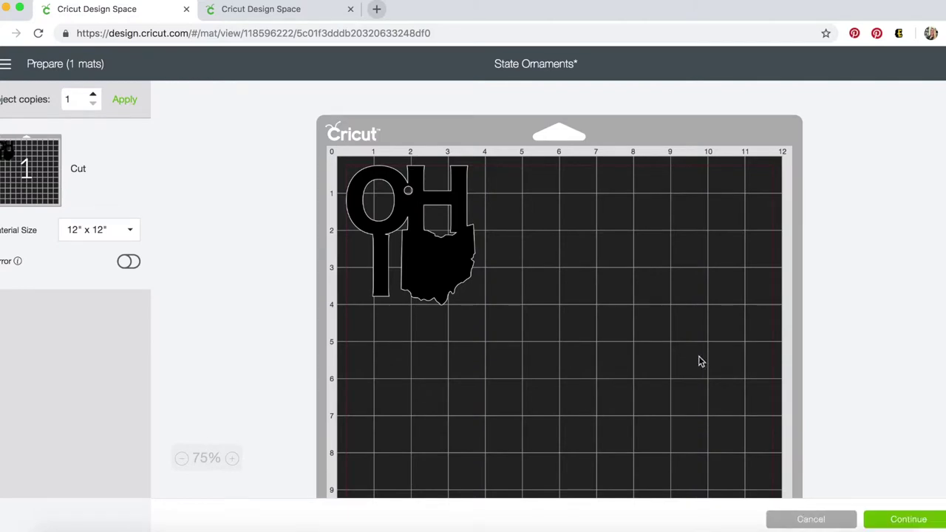
click(130, 262)
Proceed to the make screen and choose Basswood - 1/16 as the cutting material
click(924, 522)
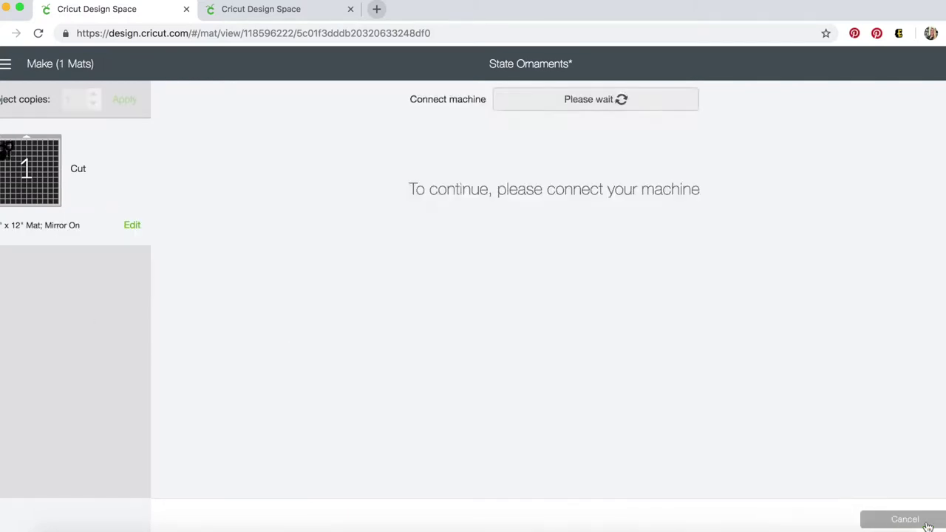
click(798, 180)
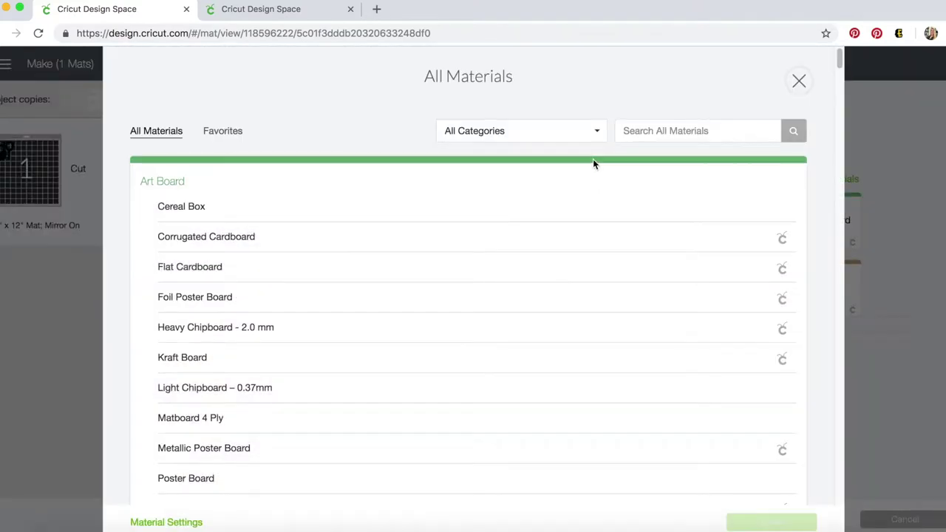
click(655, 130)
text(bass)
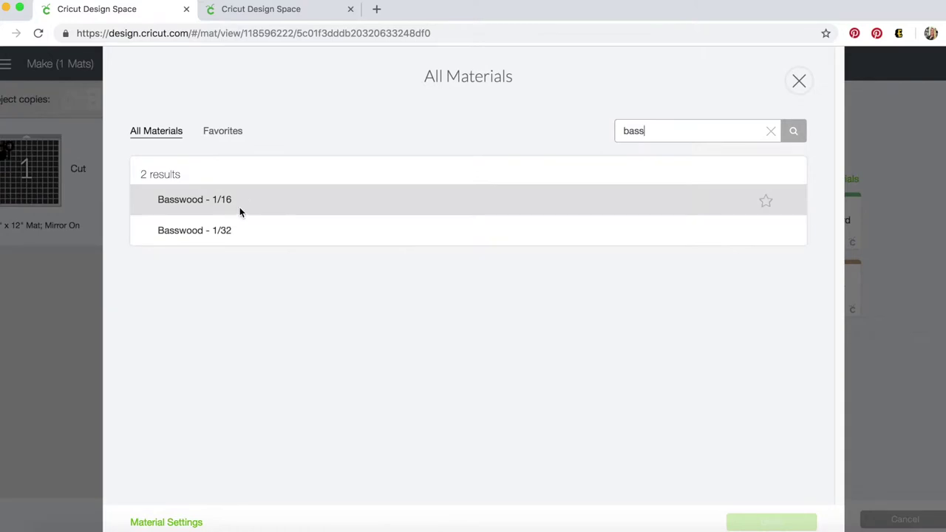
click(245, 198)
click(769, 520)
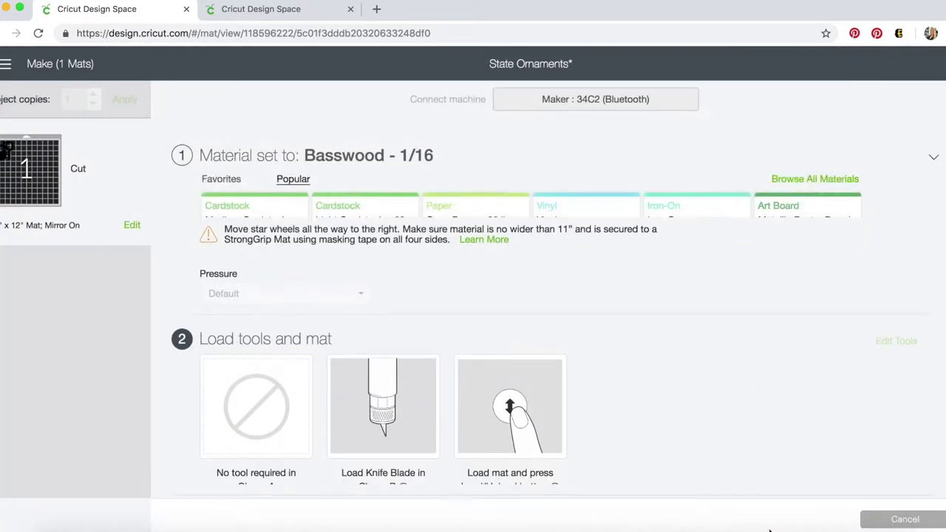